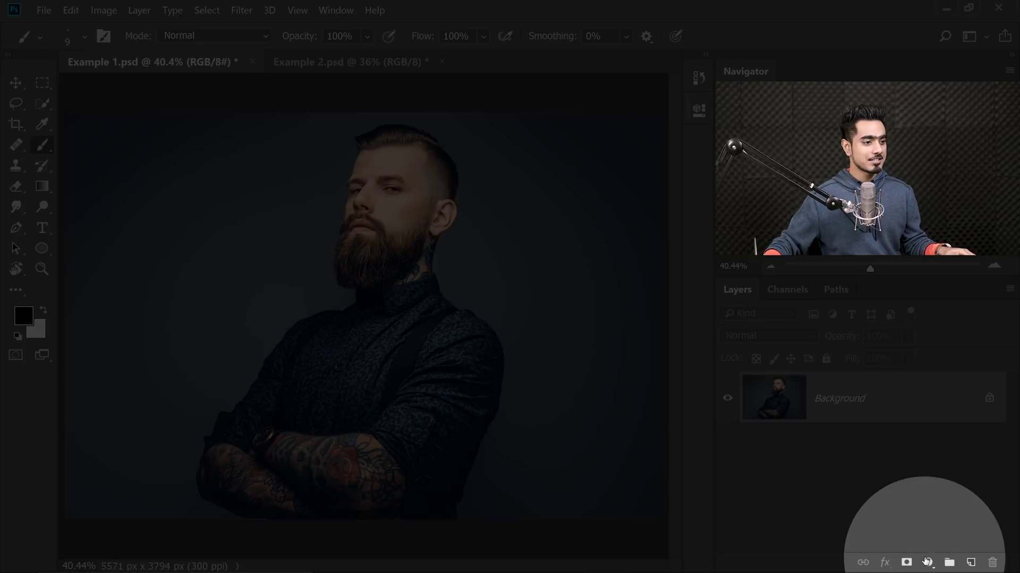
Step: Add a Hue/Saturation 1 adjustment layer above the bearded man's Background layer
click(927, 562)
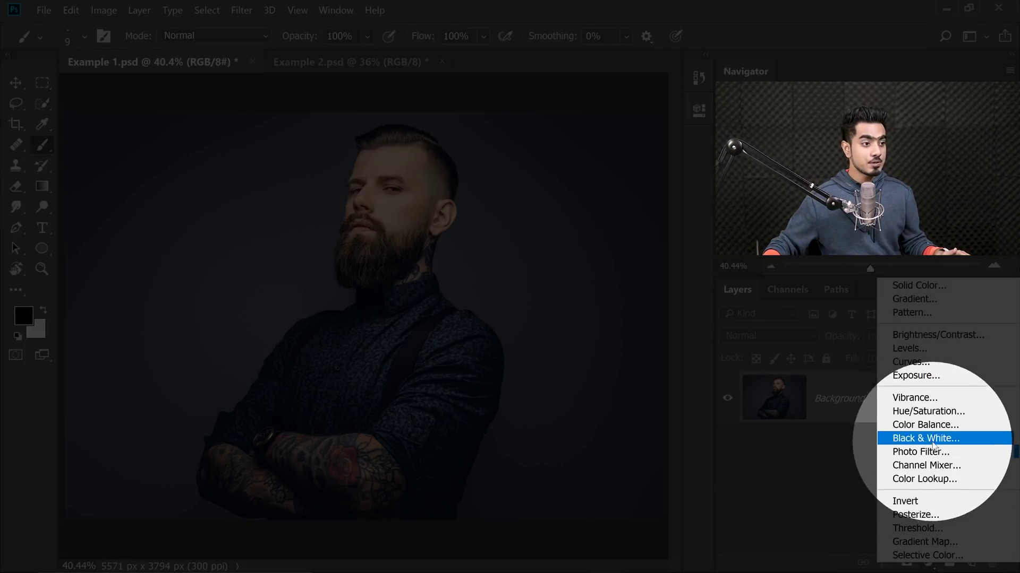
click(926, 411)
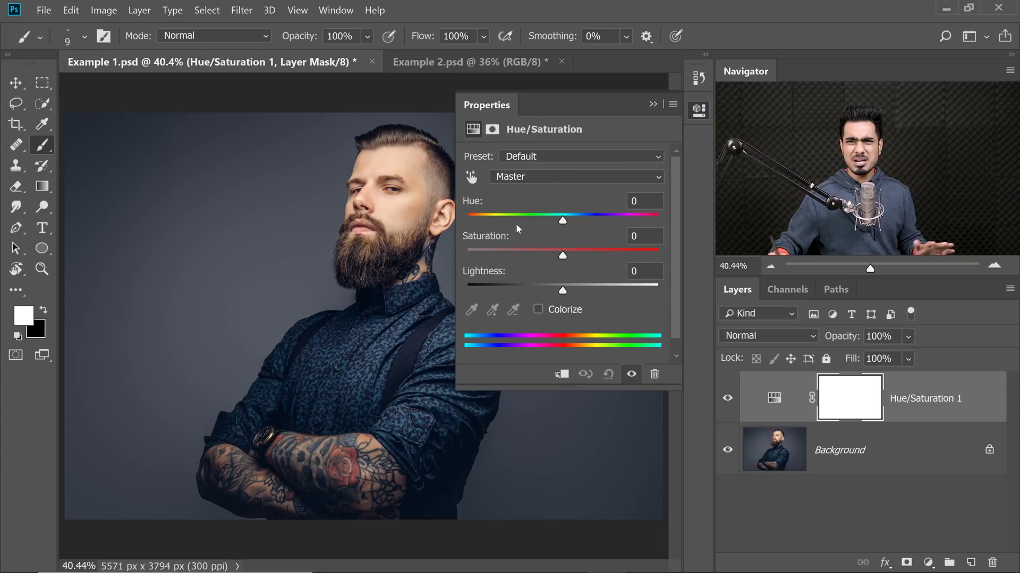
click(653, 105)
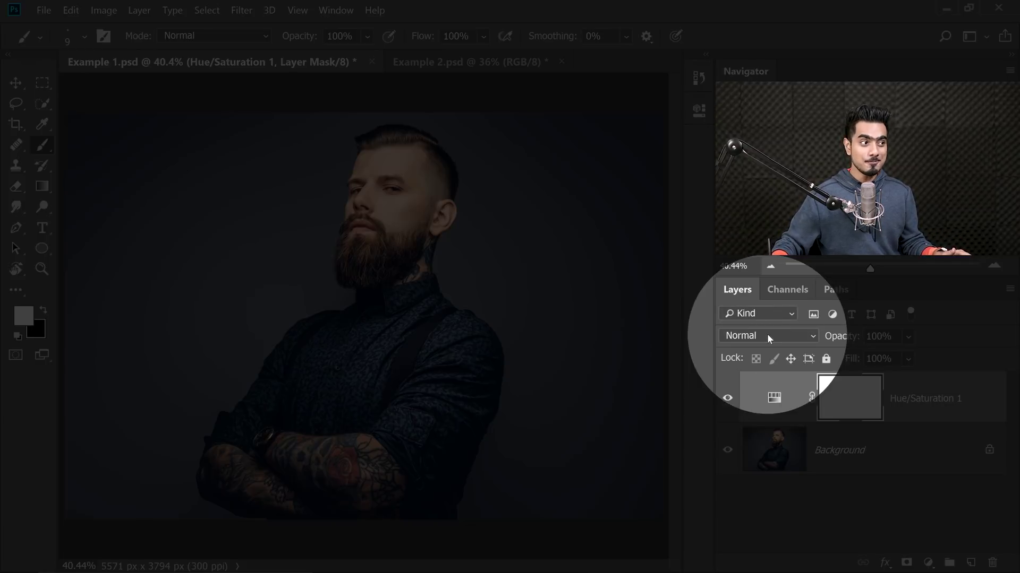
click(768, 336)
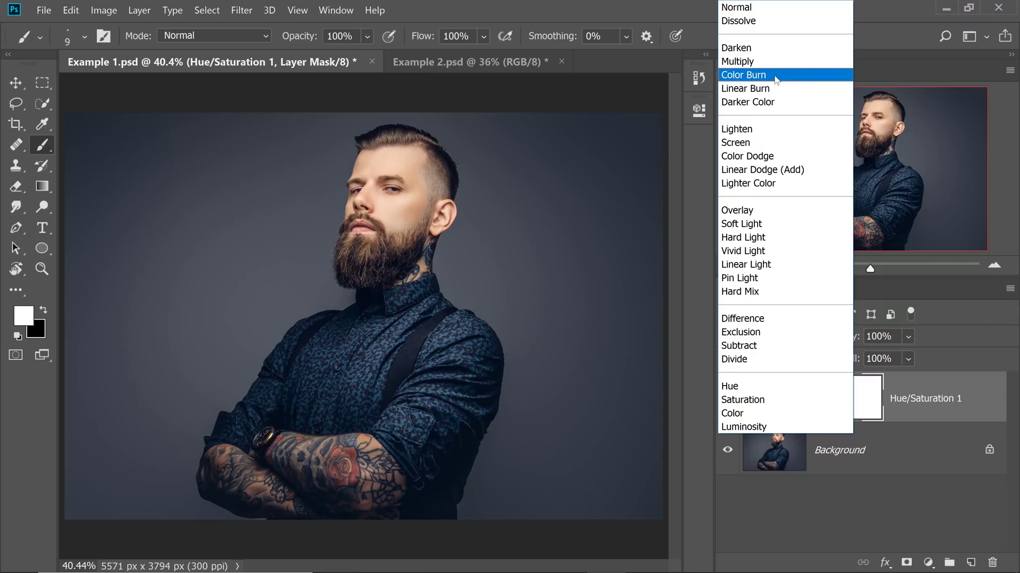
Step: Set Hue/Saturation 1 to Color Burn at 100% opacity with fill lowered to 9%
click(775, 80)
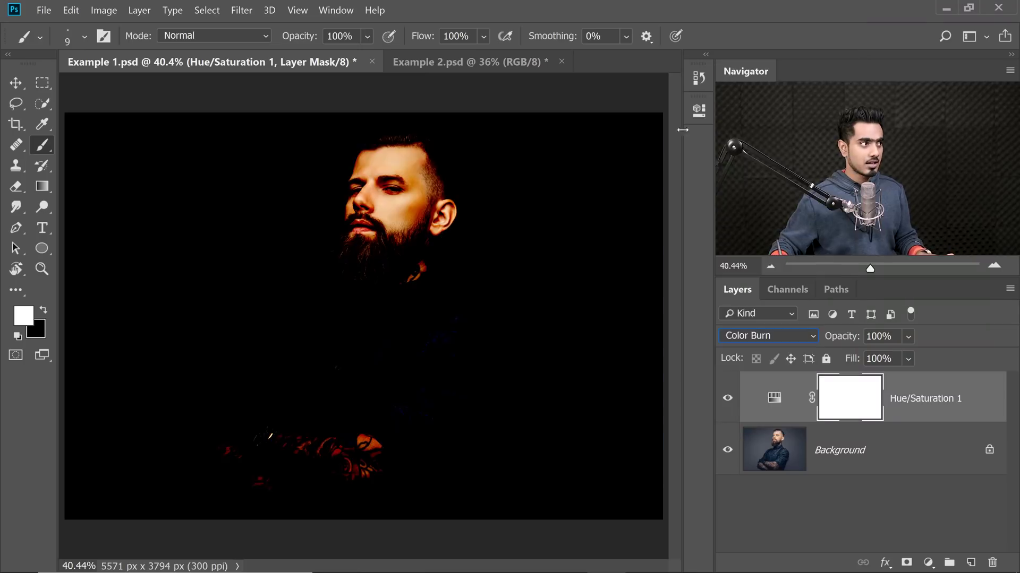
scroll(418, 222, up, 1)
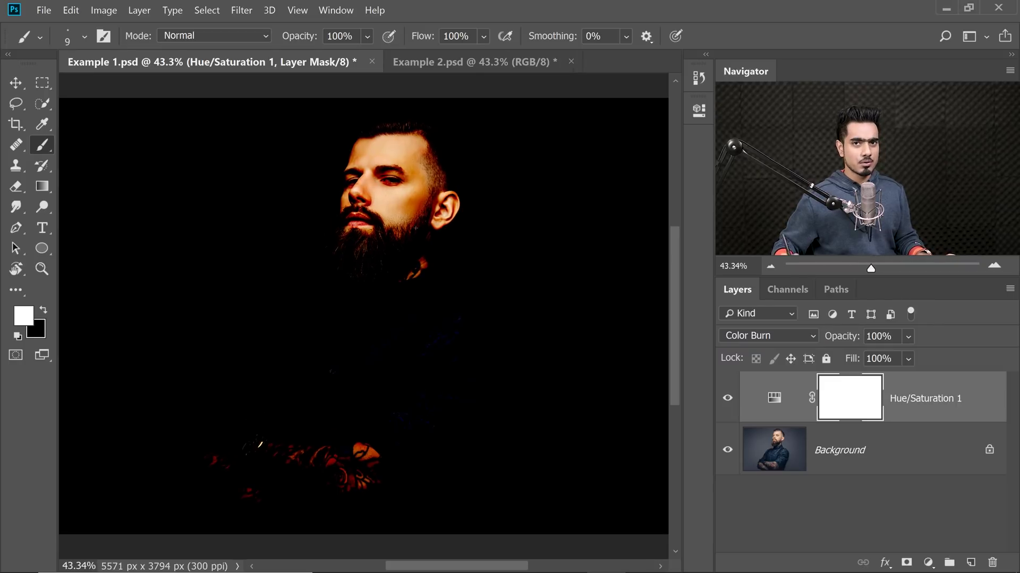
drag(840, 336, 759, 346)
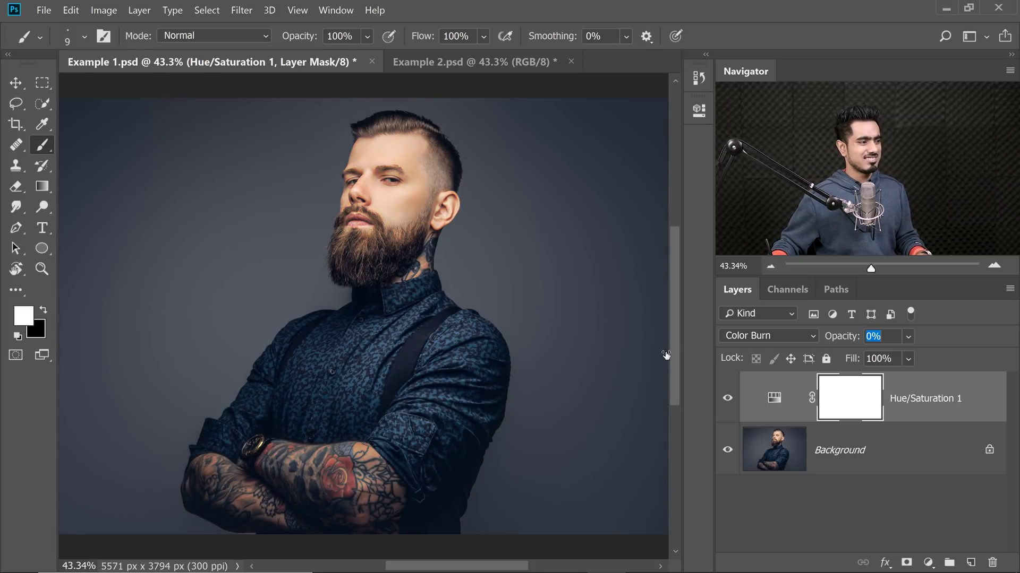
drag(665, 356, 797, 358)
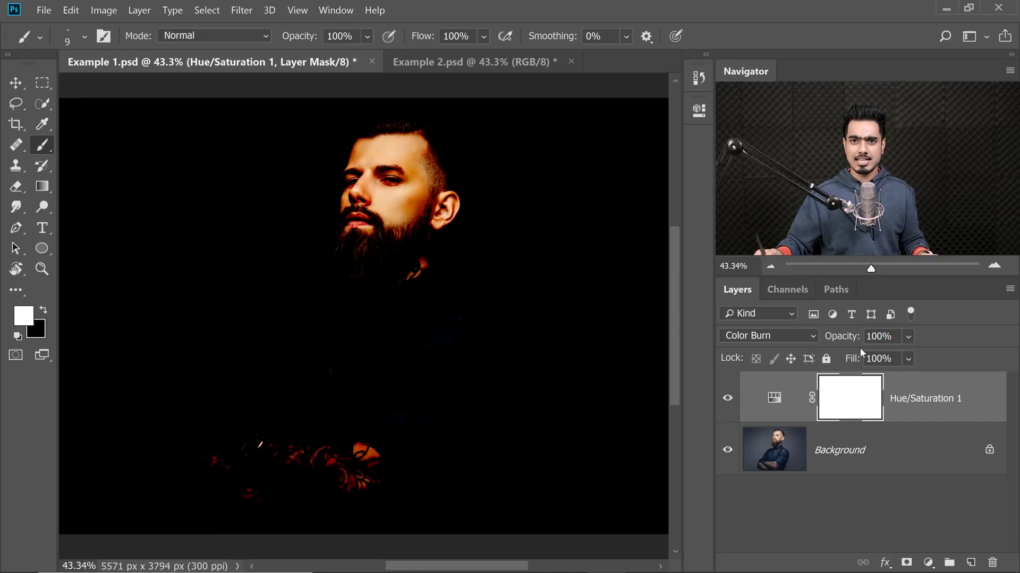
drag(850, 360, 728, 372)
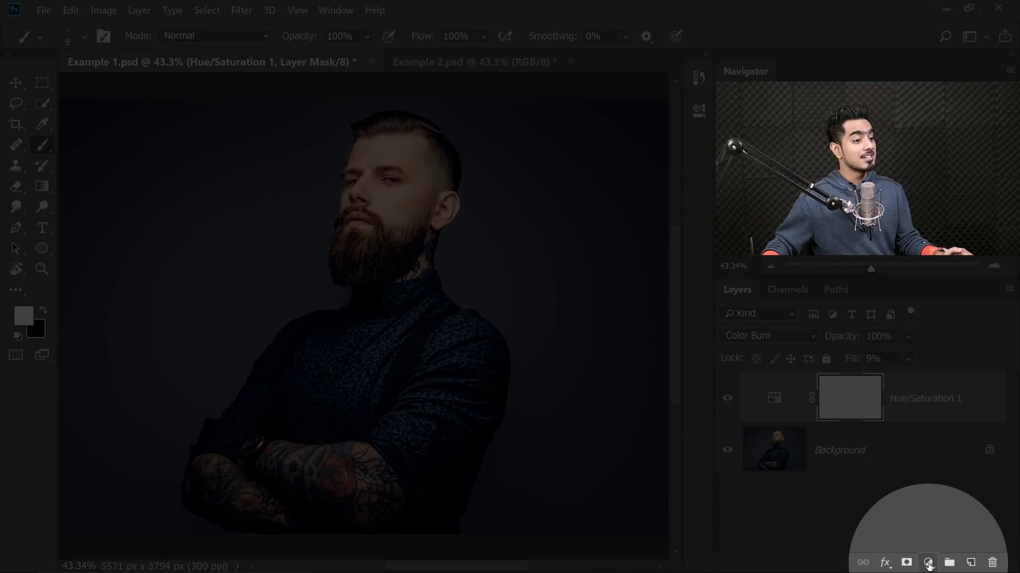
Step: Add a Hue/Saturation 2 adjustment layer on top of Hue/Saturation 1
click(928, 563)
click(932, 412)
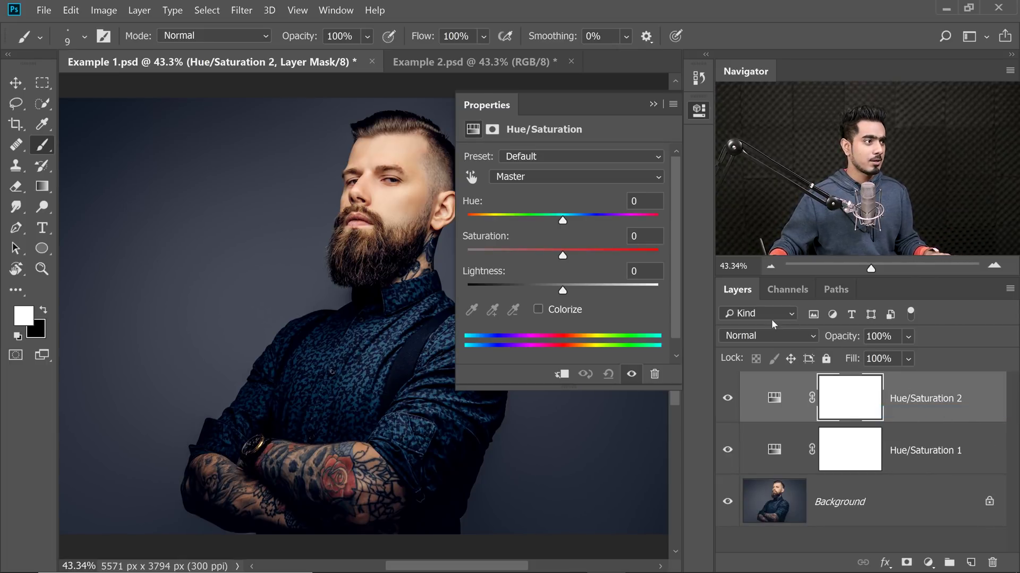
click(653, 105)
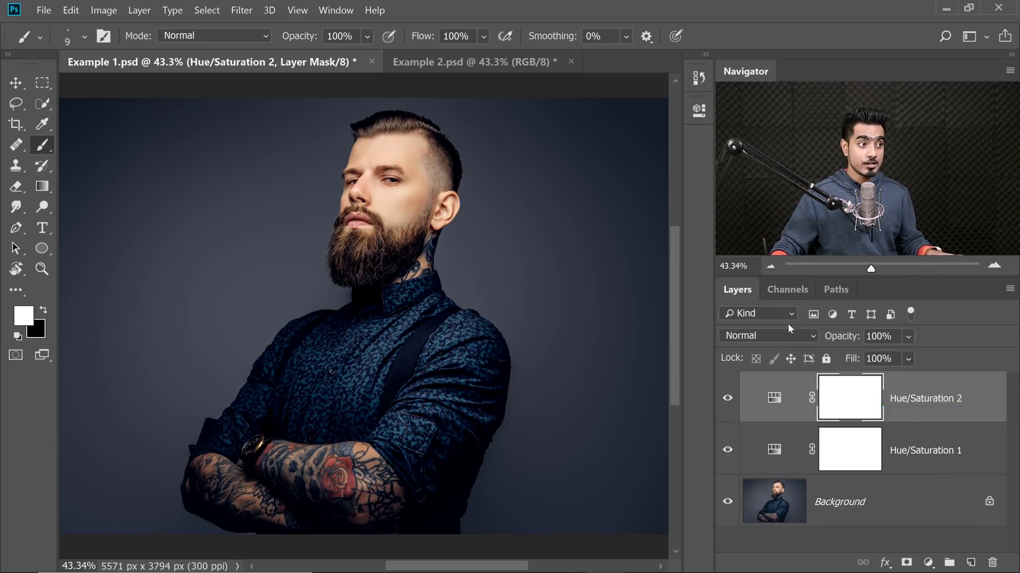
click(781, 335)
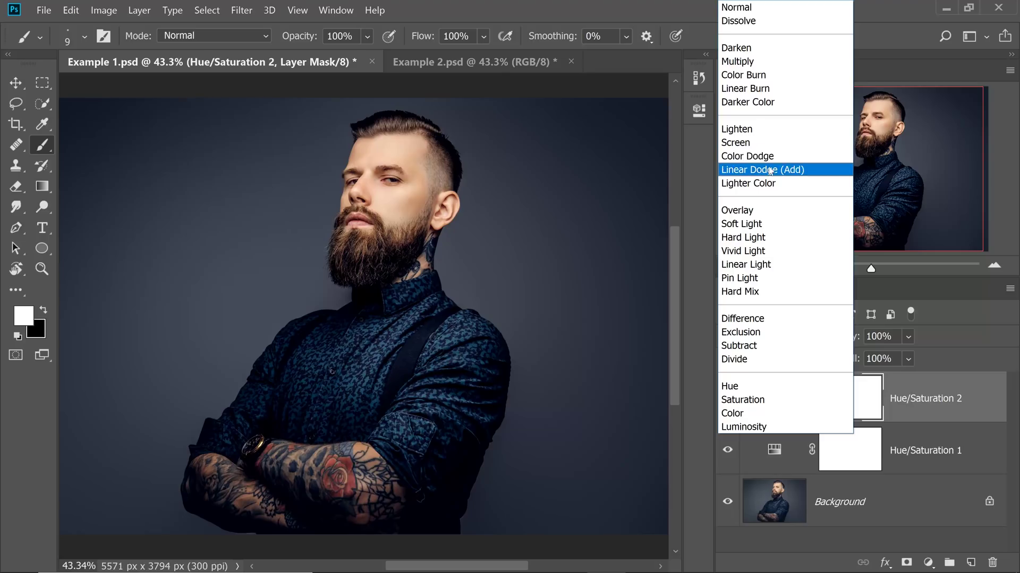
Step: Set Hue/Saturation 2 to Color Dodge at 9% fill, then compare with the adjustments hidden
click(762, 158)
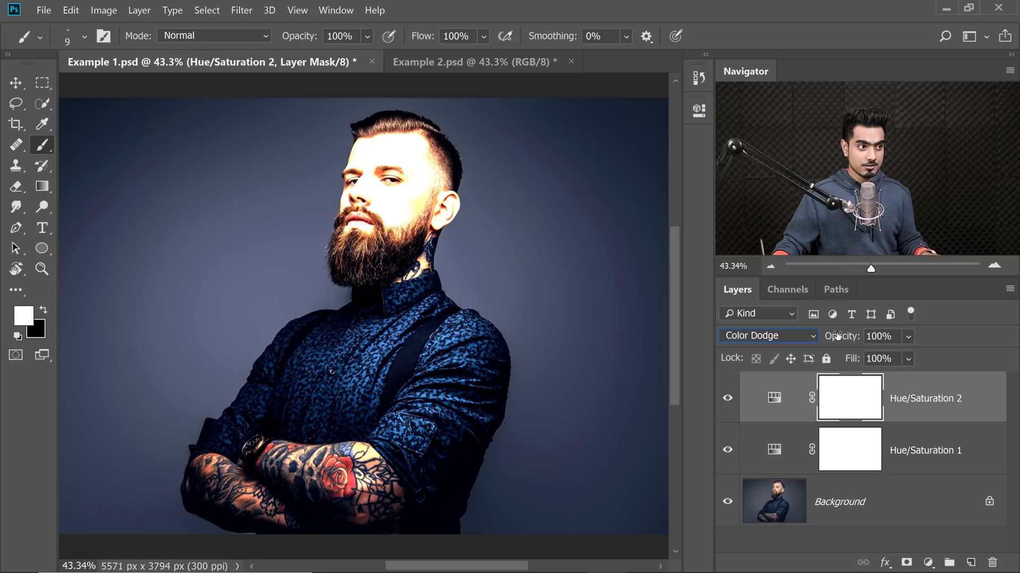
mouse_move(836, 336)
mouse_down()
mouse_move(795, 341)
mouse_move(839, 341)
mouse_move(846, 360)
mouse_move(778, 373)
mouse_up()
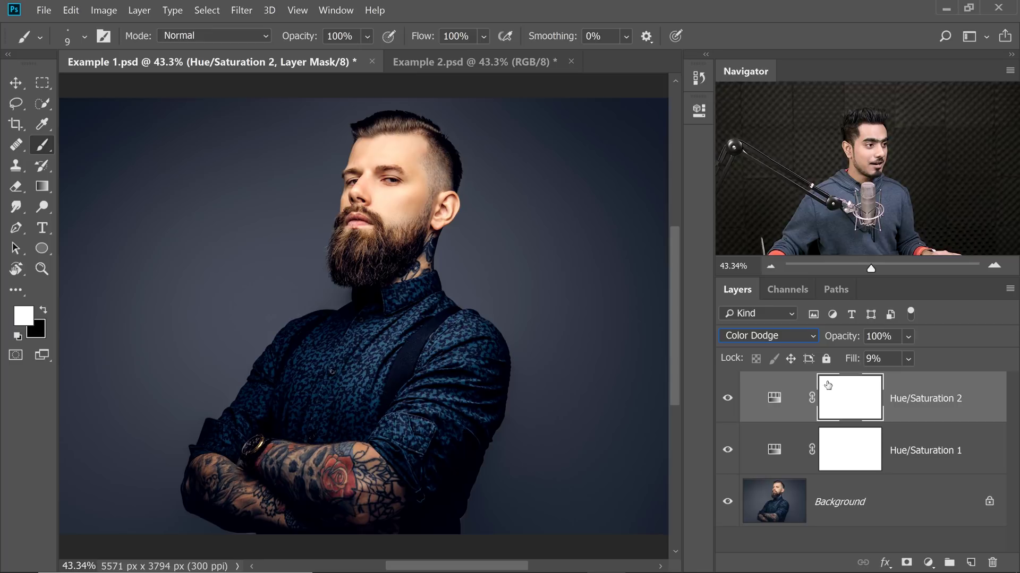
alt+click(726, 503)
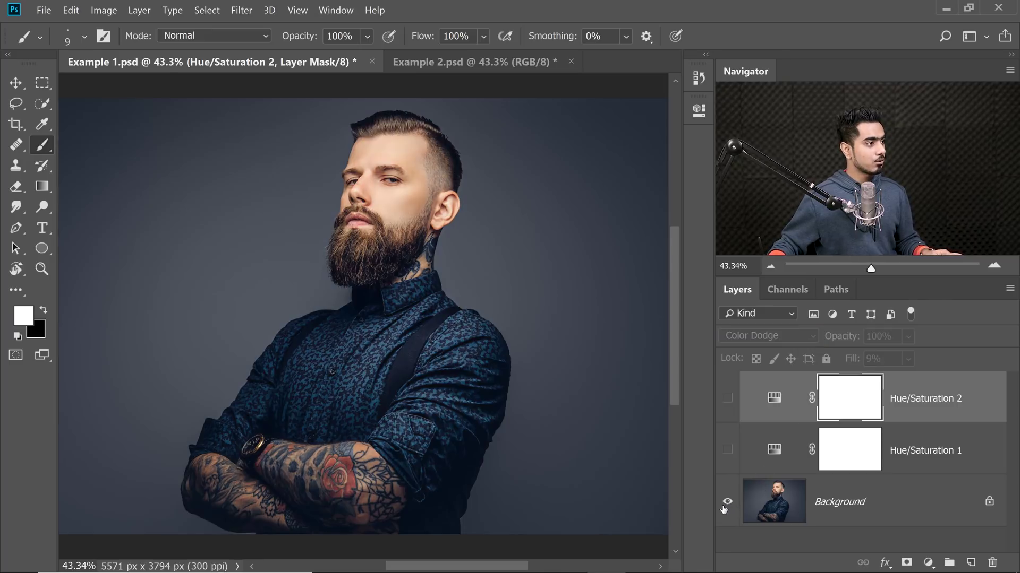
alt+click(725, 503)
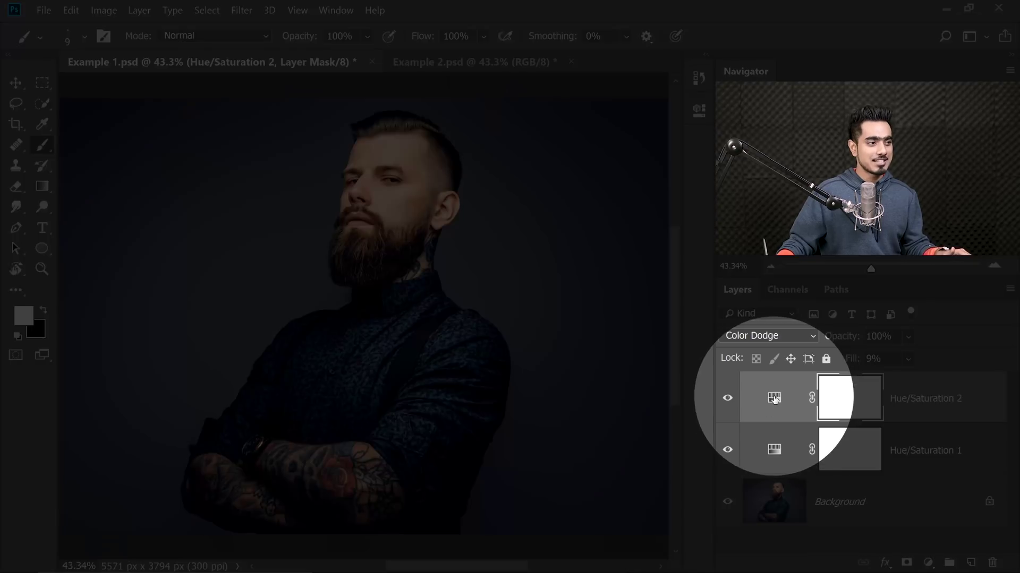
Step: Set Hue/Saturation 2's saturation to +100 and nudge its fill up slightly
double_click(769, 404)
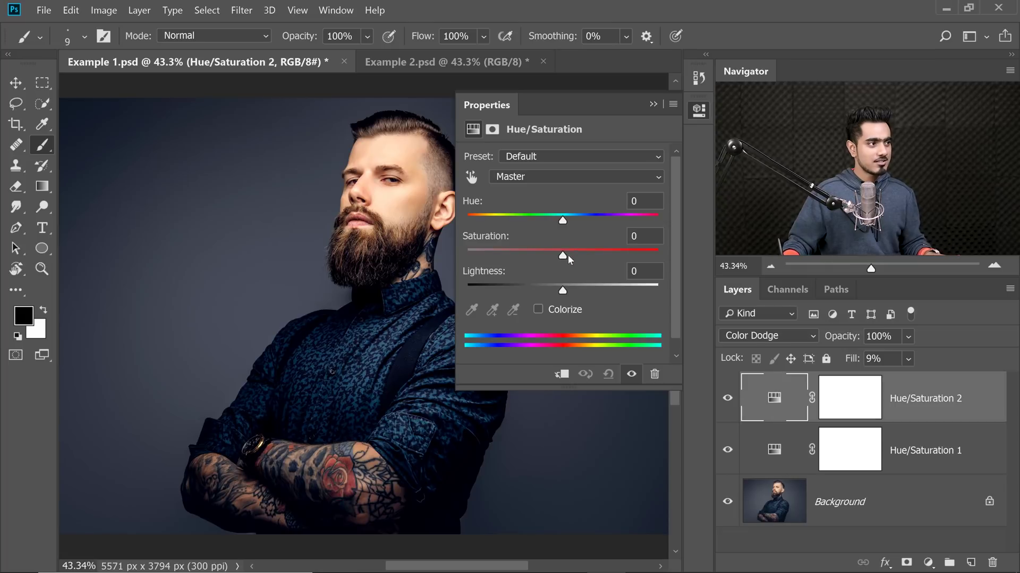
drag(588, 247, 674, 240)
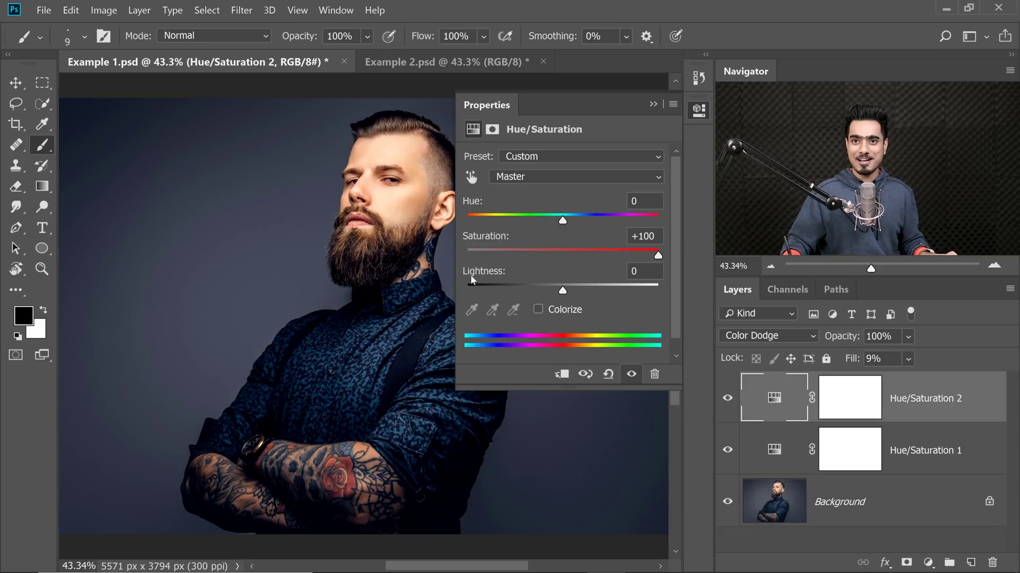
scroll(287, 205, up, 4)
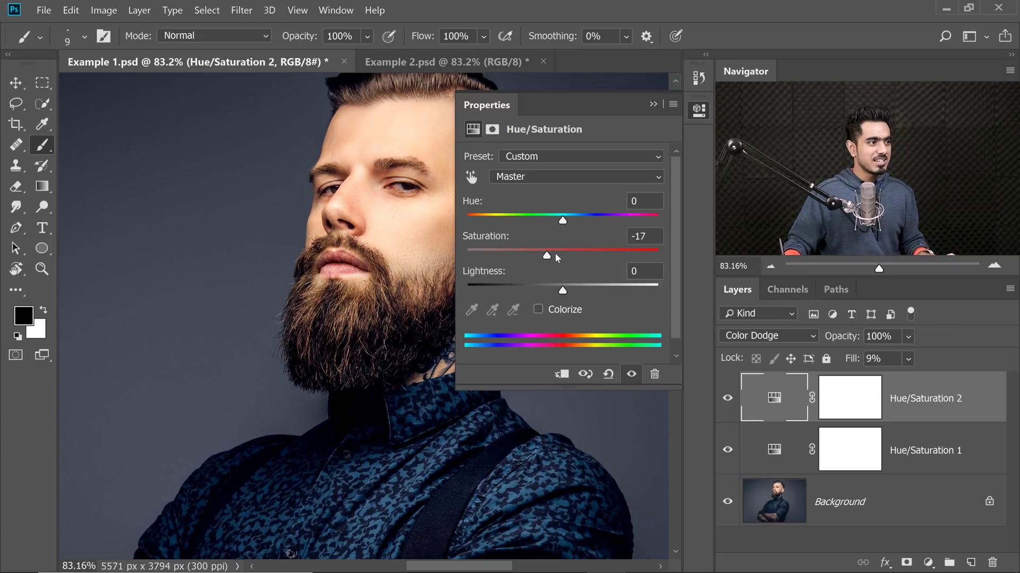
click(644, 235)
text(100)
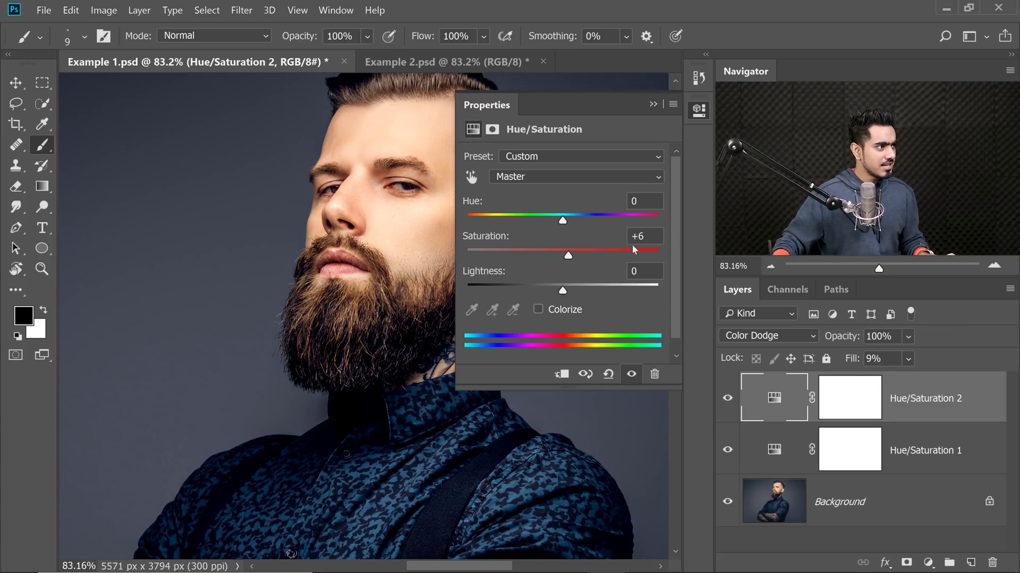
key(Return)
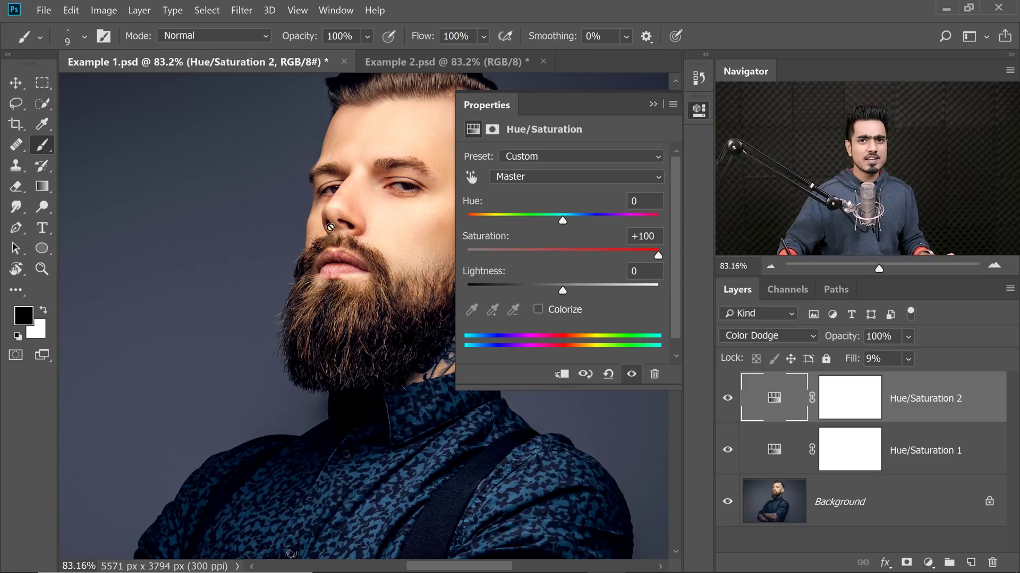
scroll(365, 221, up, 2)
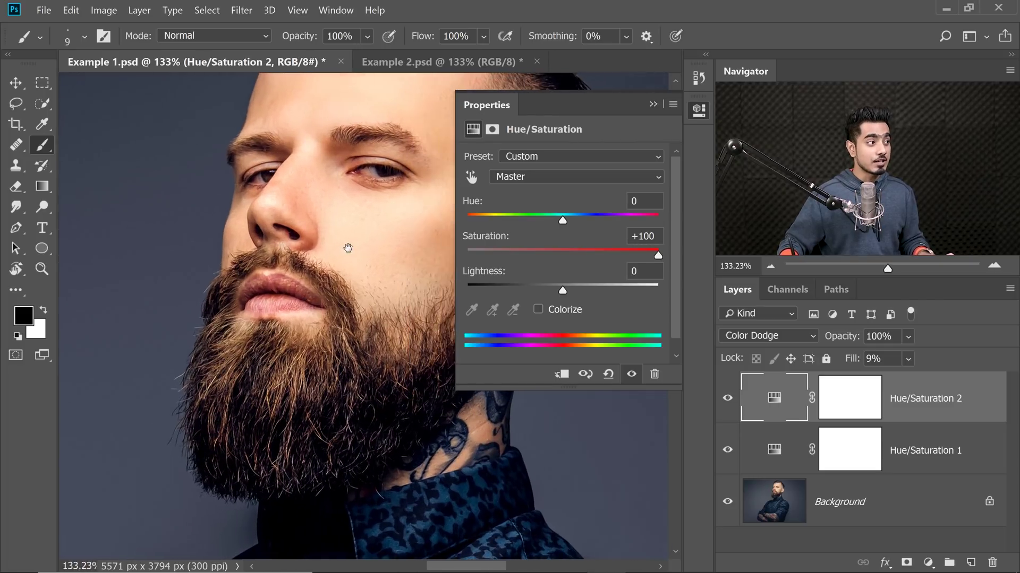
scroll(365, 252, down, 2)
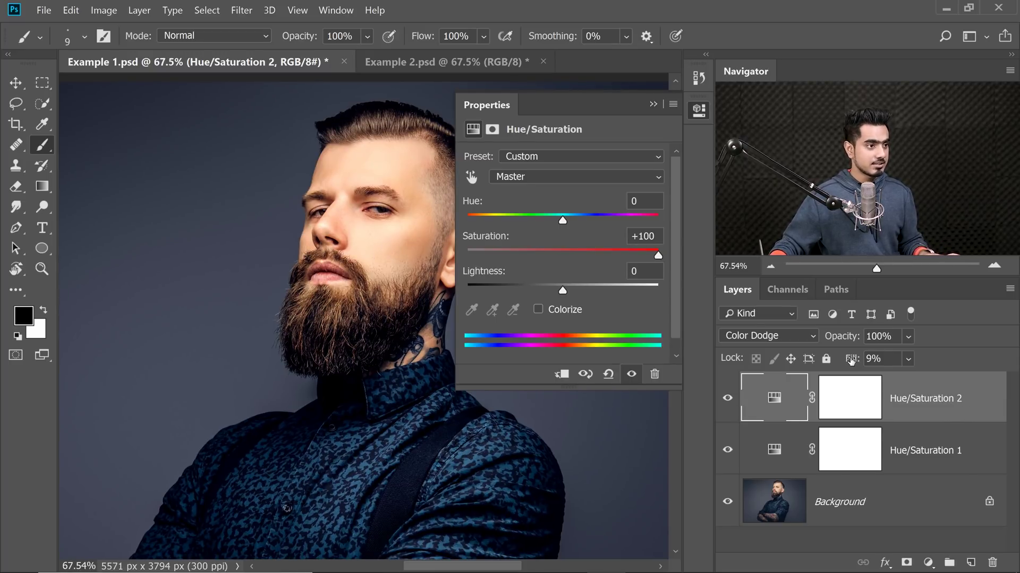
drag(849, 360, 852, 360)
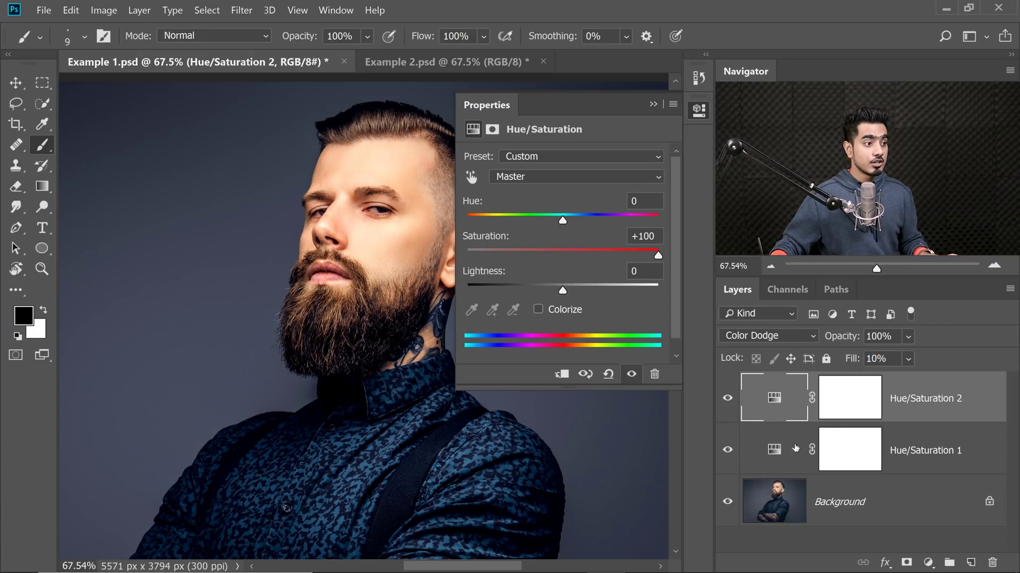
Step: Set Hue/Saturation 1's saturation to +100 after briefly comparing it at -100
click(772, 450)
click(773, 451)
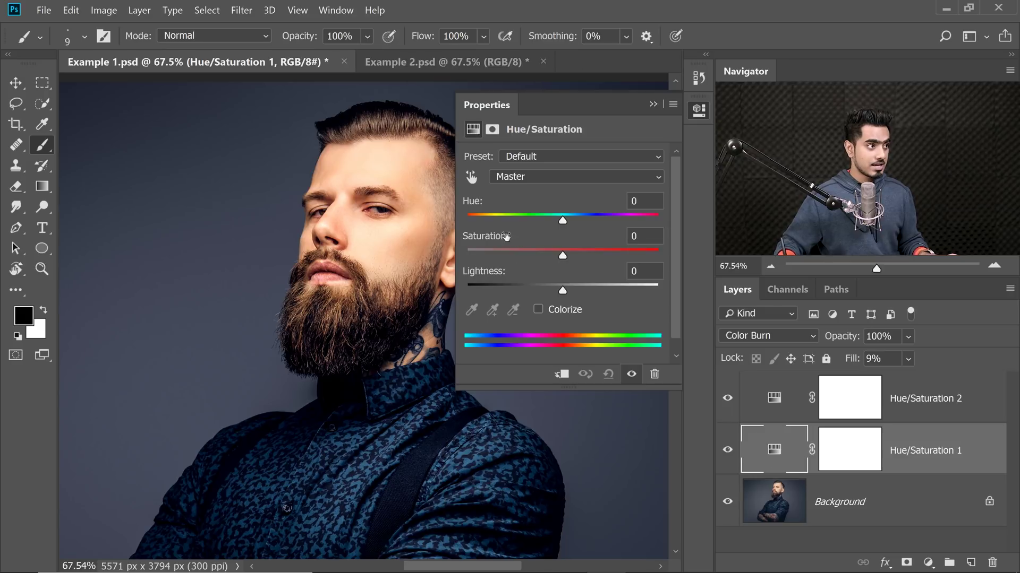
drag(564, 256, 714, 227)
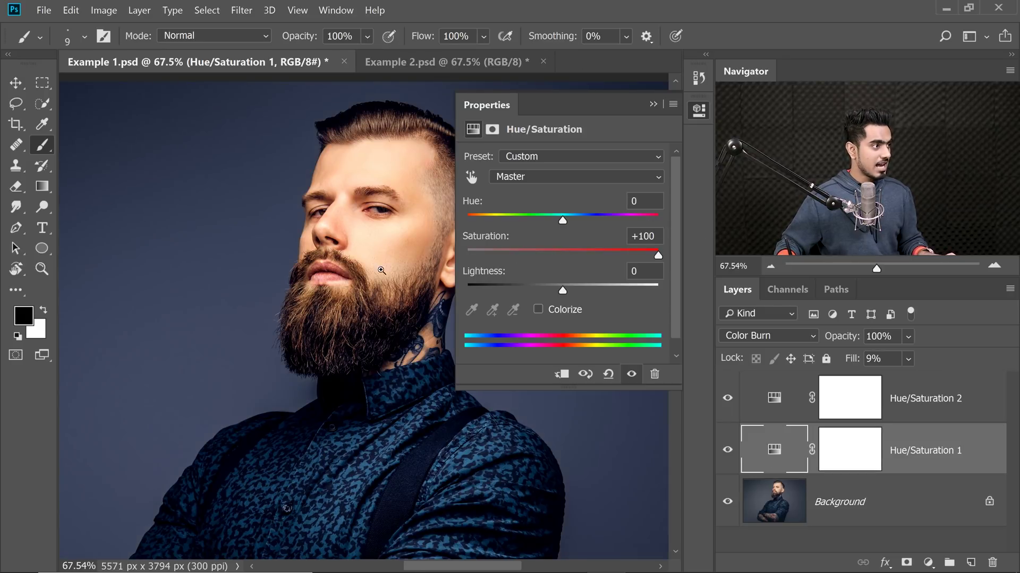
scroll(363, 321, down, 5)
scroll(363, 321, up, 3)
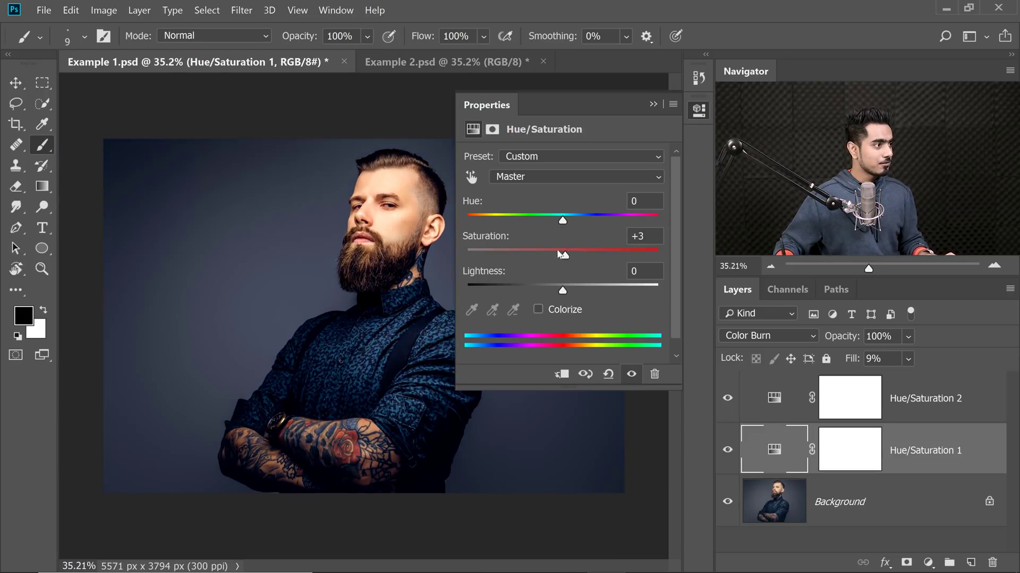
drag(559, 254, 435, 254)
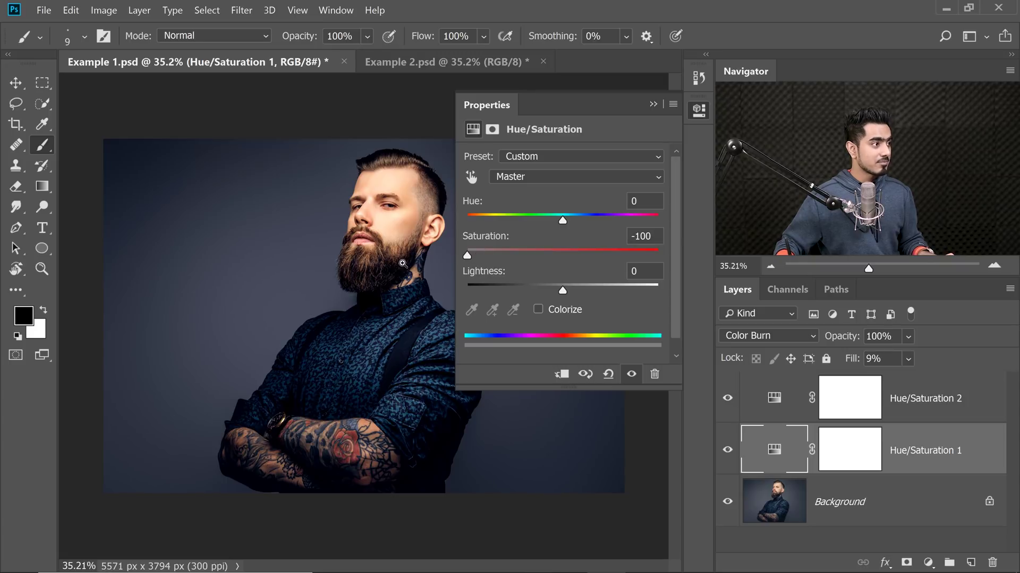
scroll(403, 263, up, 2)
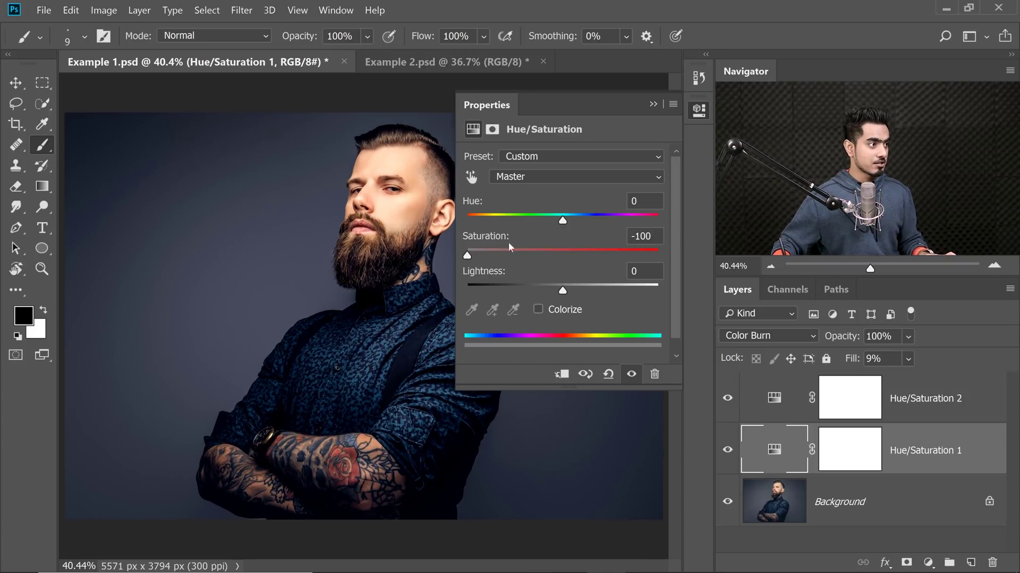
drag(477, 257, 661, 257)
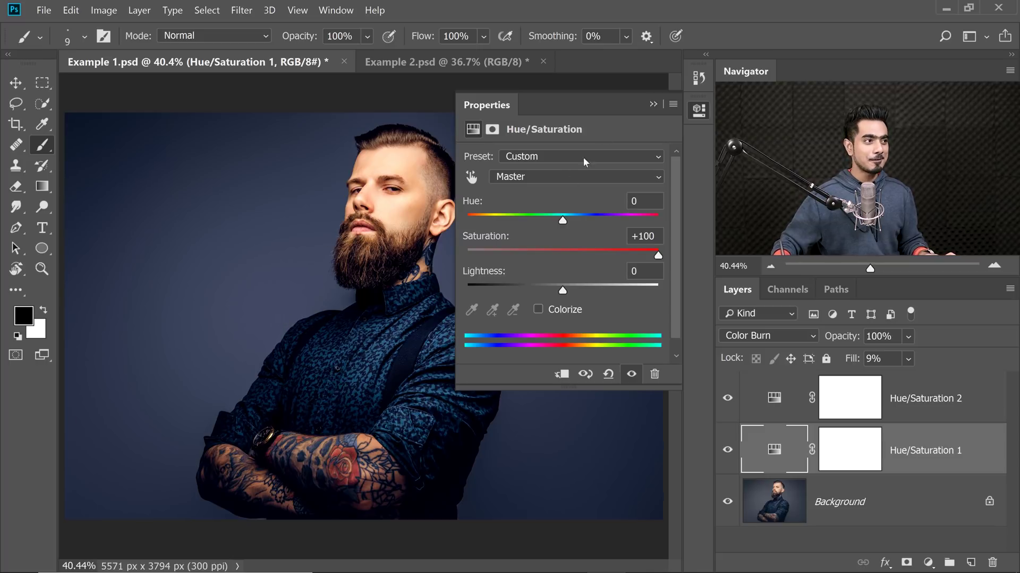
click(652, 104)
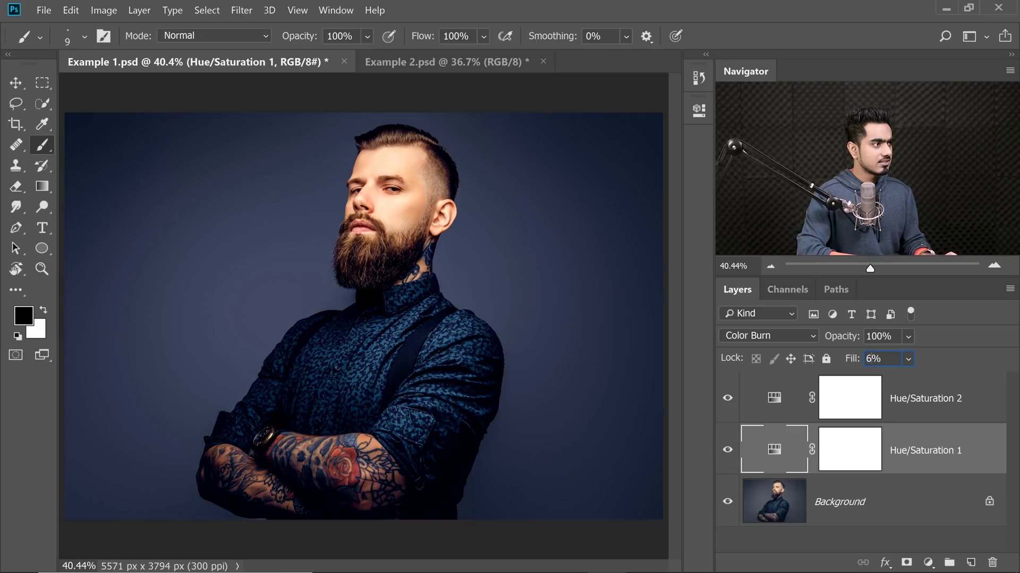
Step: Set Hue/Saturation 1's fill to 7% and compare the portrait with the adjustments hidden
key(Return)
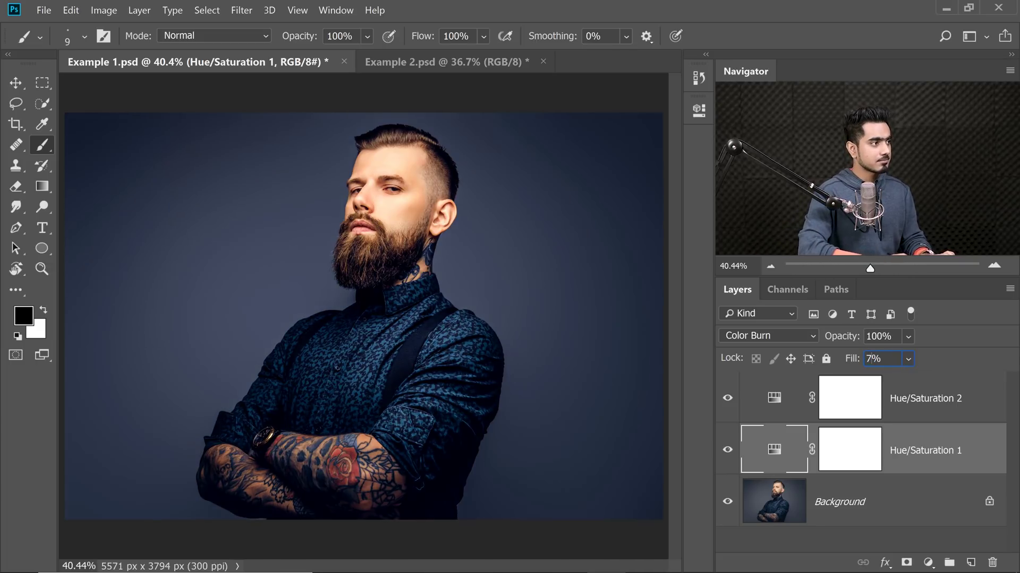
key(Return)
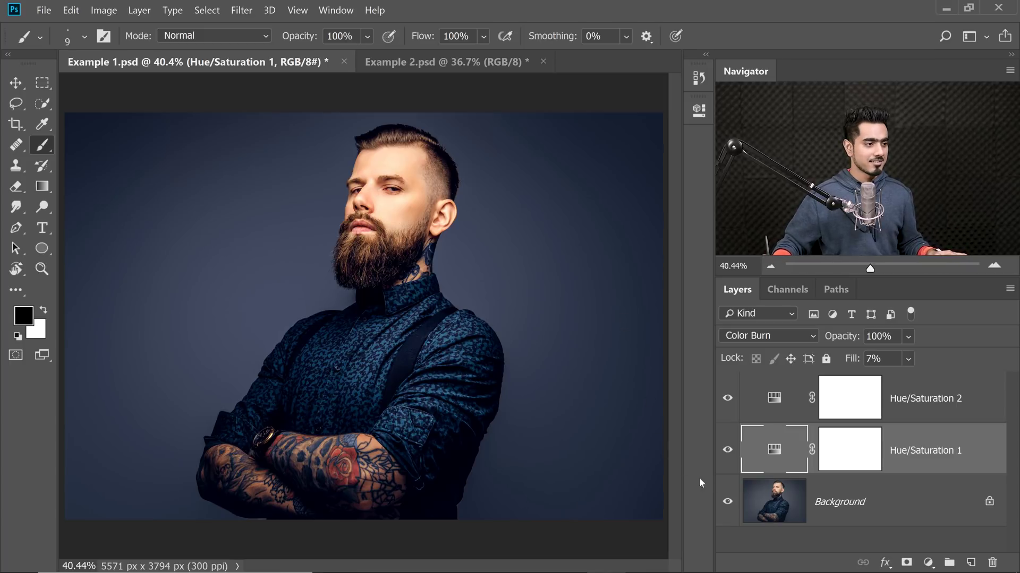
alt+click(728, 503)
alt+click(728, 503)
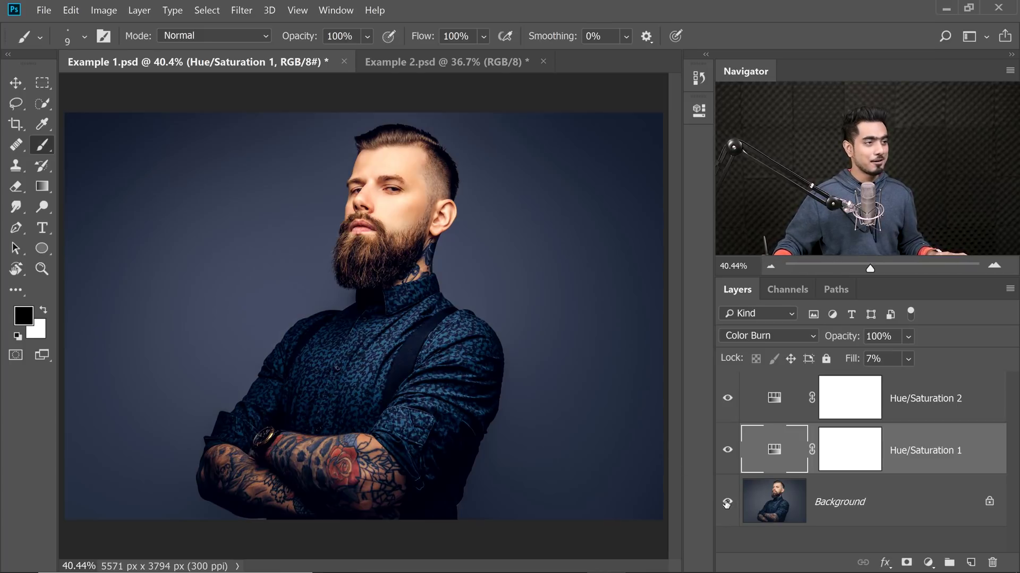
Step: Switch to Example 2.psd and add a Hue/Saturation 1 adjustment layer
click(418, 61)
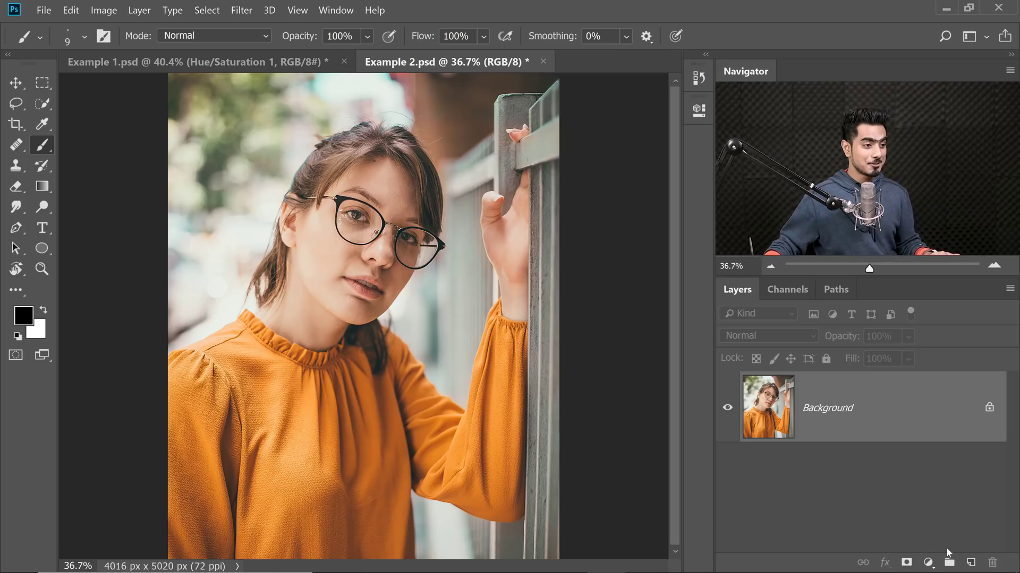
click(928, 562)
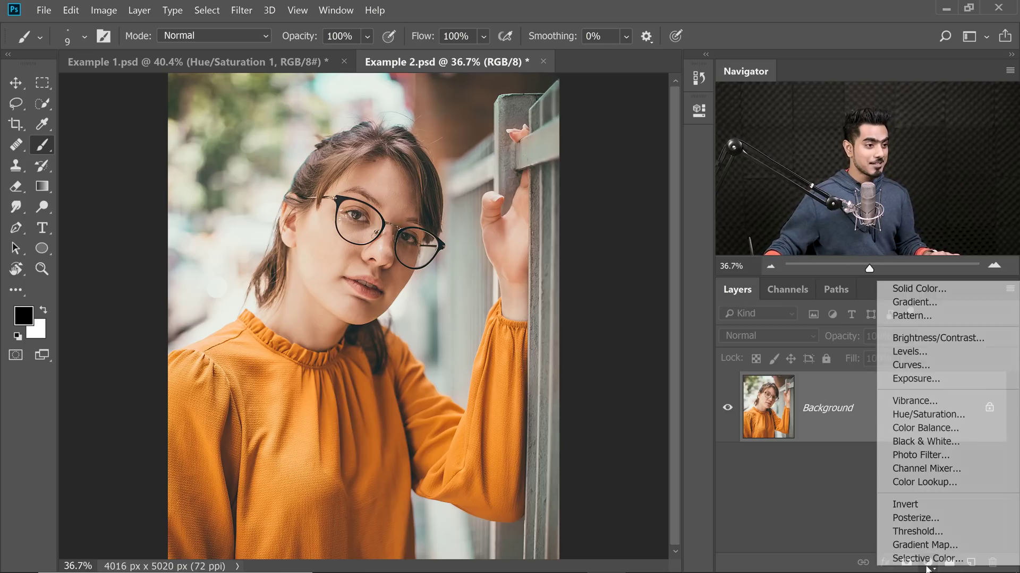
click(903, 412)
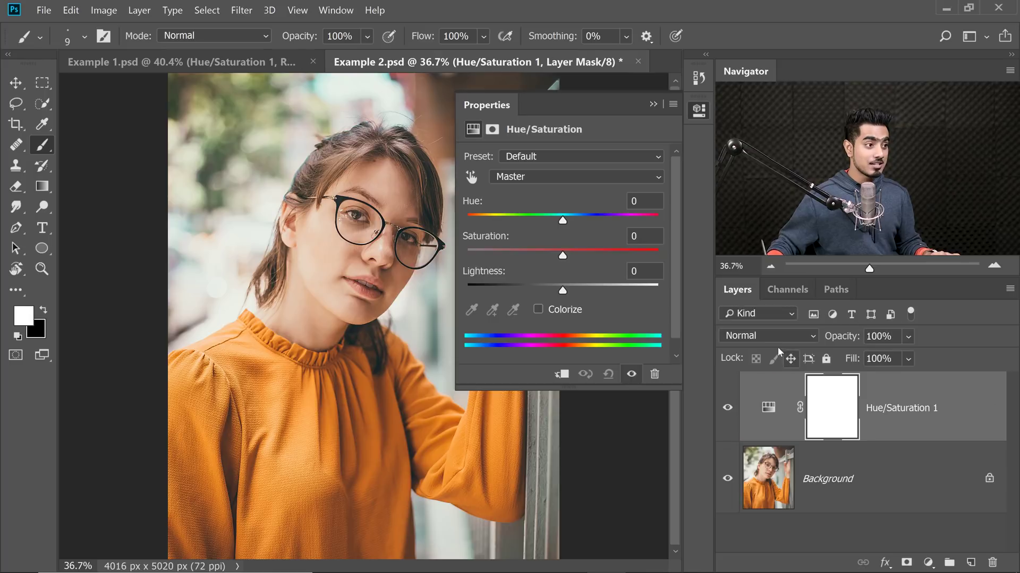
Step: Set Hue/Saturation 1 to Color Burn at 11% fill with saturation +100
click(777, 335)
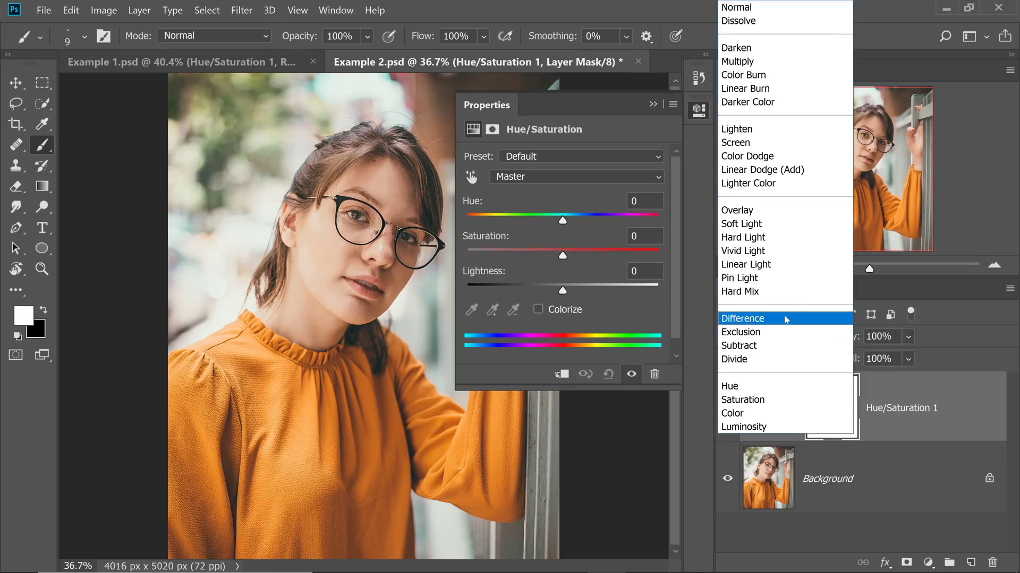
click(791, 78)
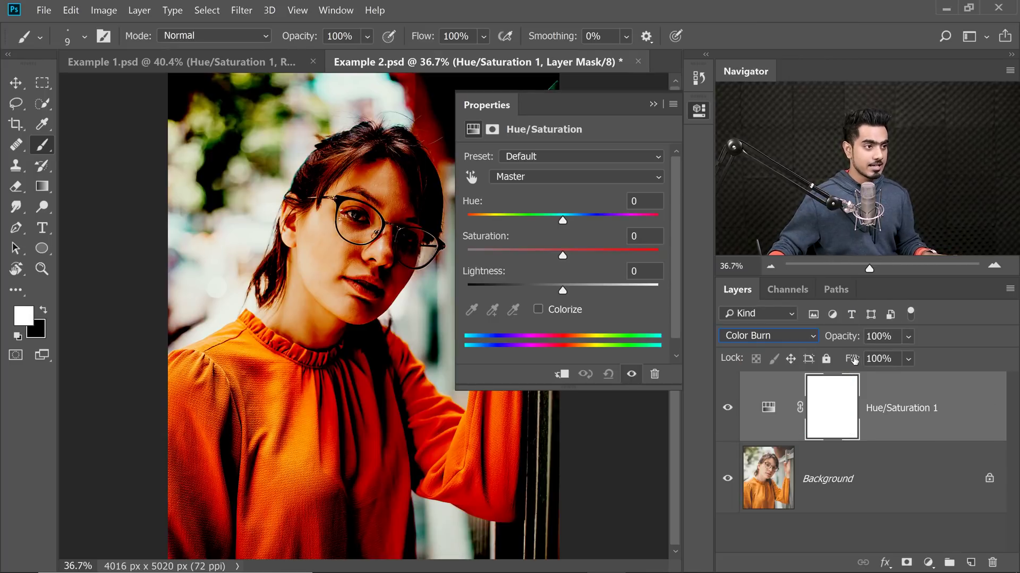
drag(851, 360, 752, 381)
mouse_move(563, 256)
mouse_down()
mouse_move(610, 246)
mouse_move(566, 258)
mouse_up()
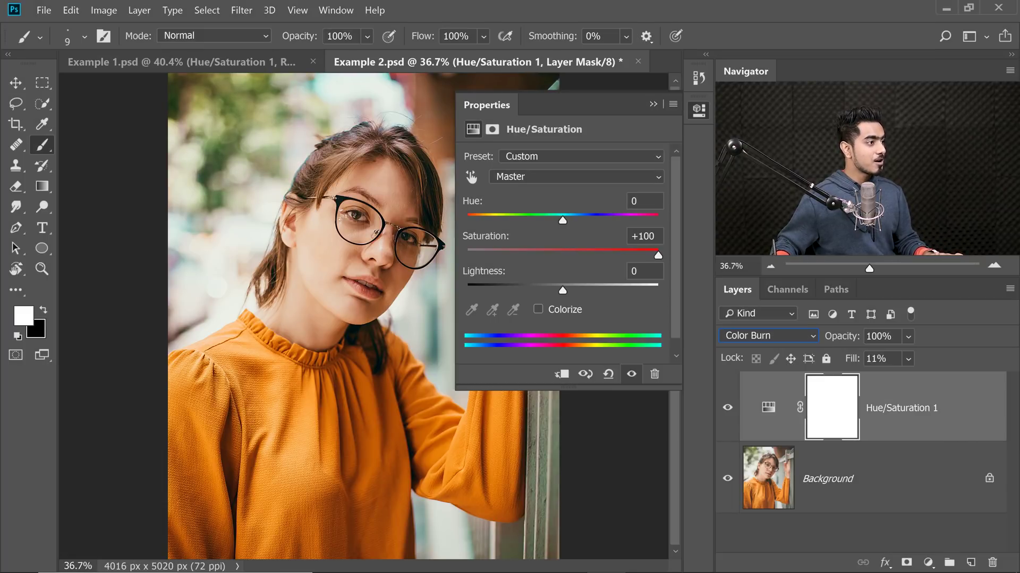
click(652, 105)
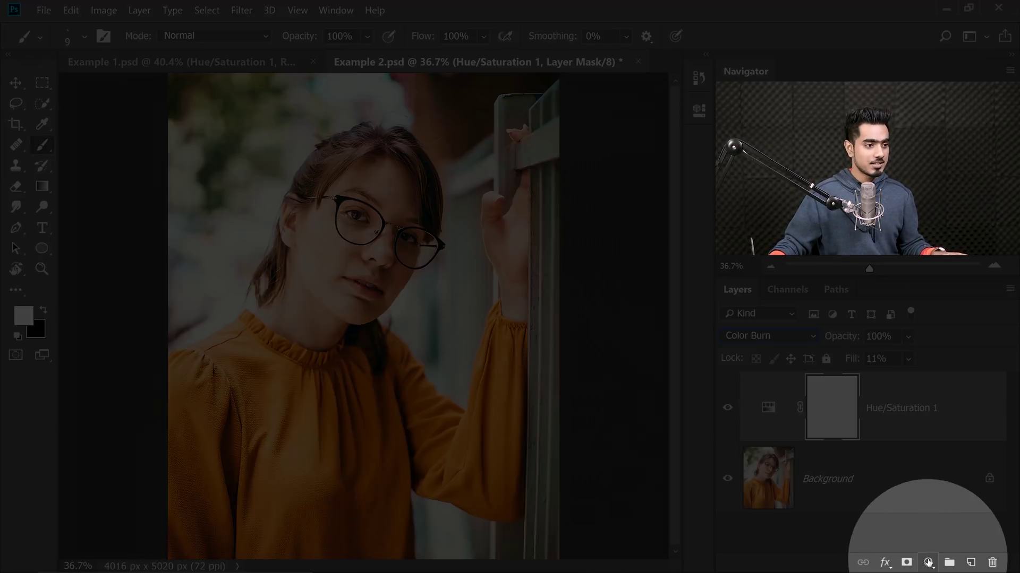
Step: Add a Hue/Saturation 2 adjustment layer set to Color Dodge blending
click(928, 563)
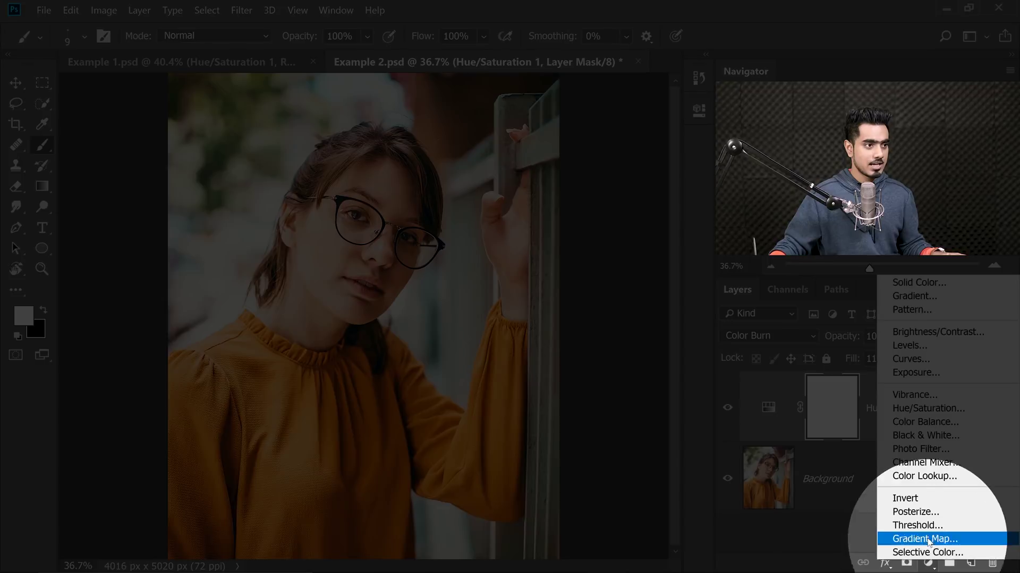
click(931, 414)
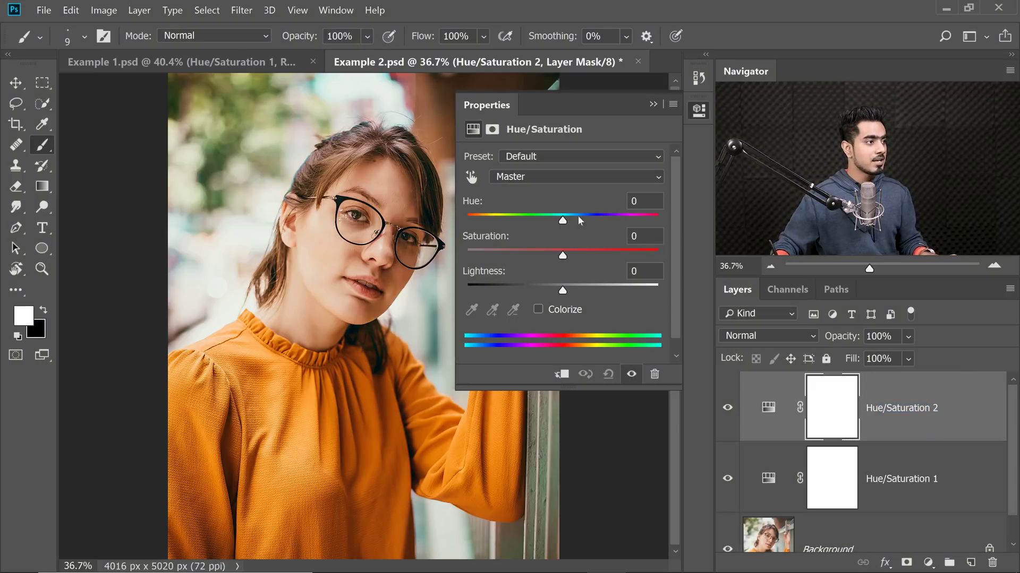
click(745, 340)
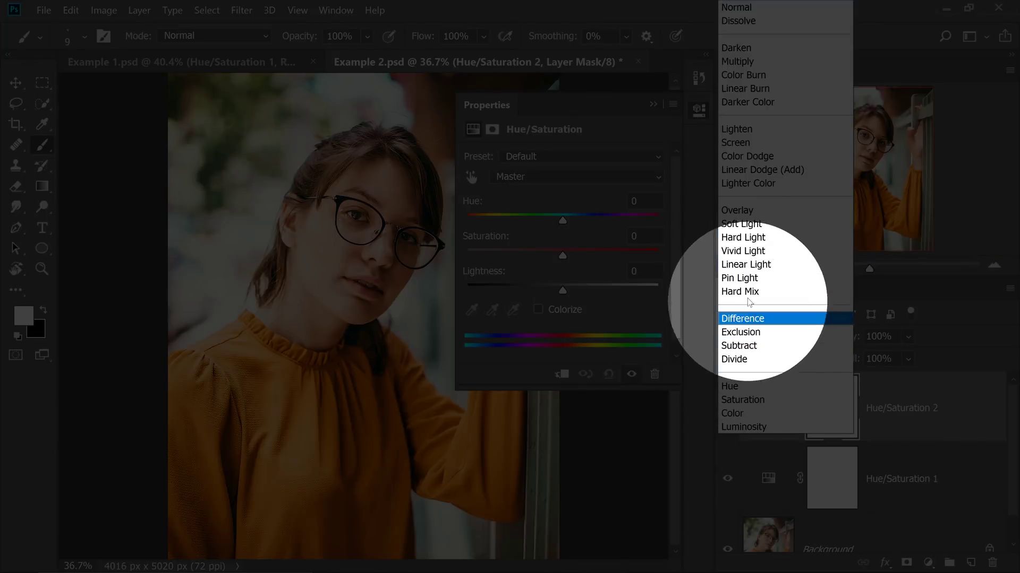
click(749, 156)
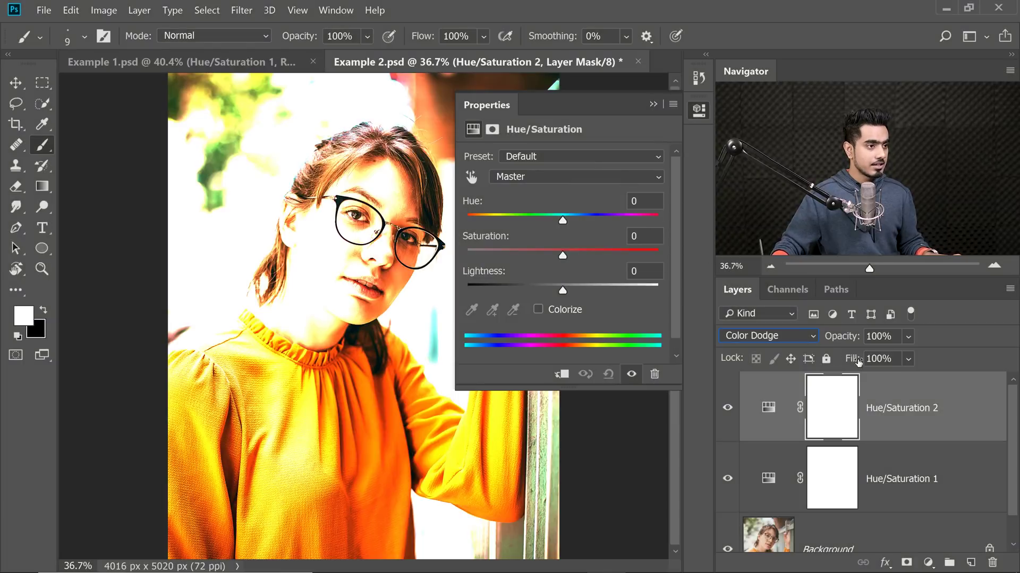
Step: Lower Hue/Saturation 2's fill to 9% and set its saturation to +100
mouse_move(853, 360)
mouse_down()
mouse_move(757, 363)
mouse_move(771, 365)
mouse_up()
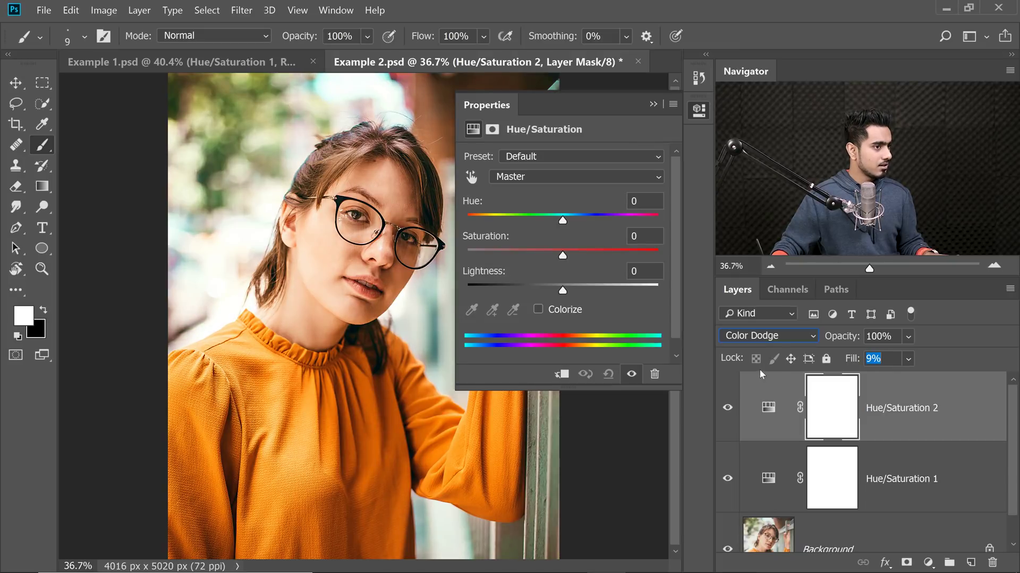
drag(563, 255, 654, 255)
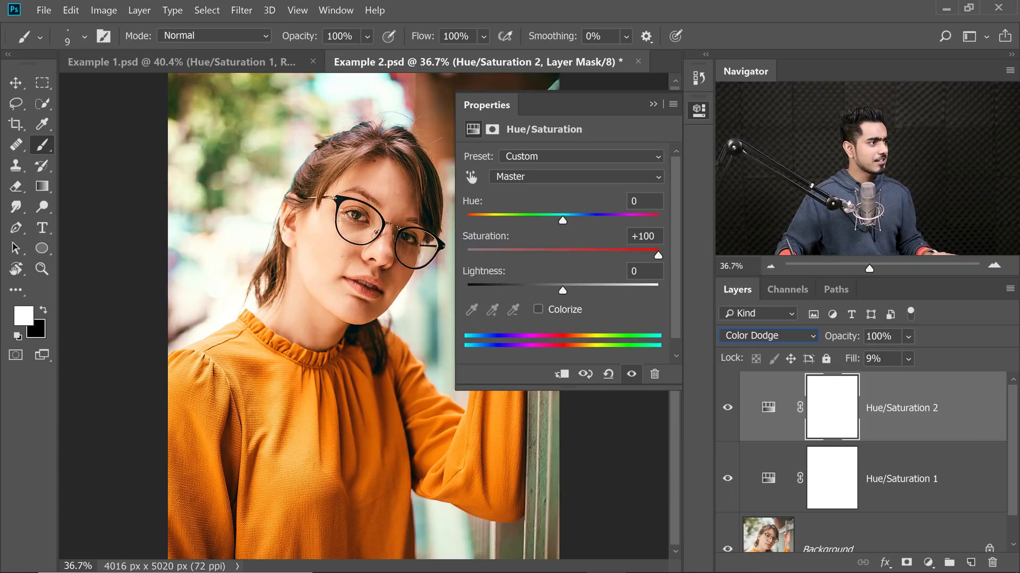
click(563, 255)
drag(563, 255, 921, 280)
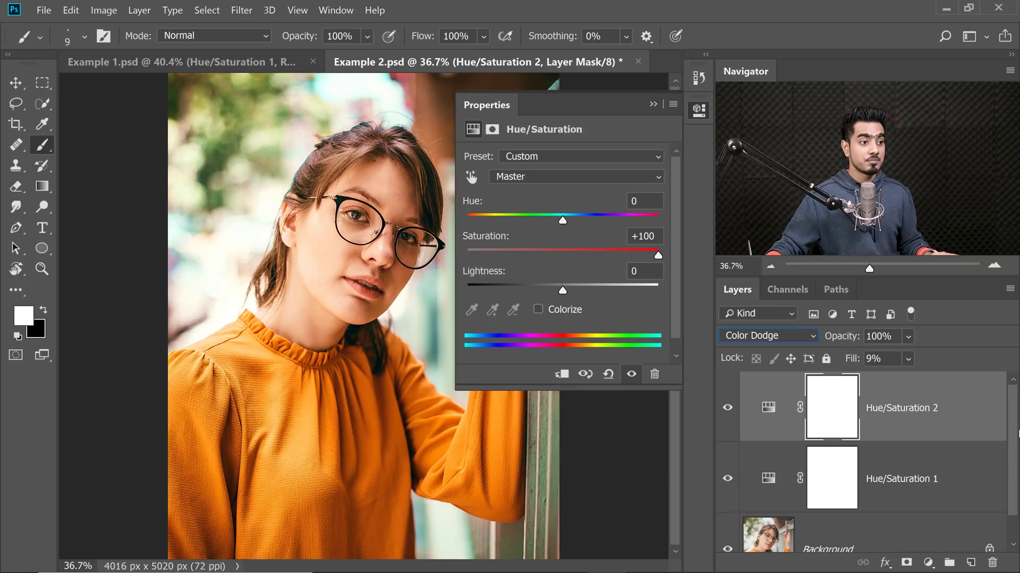
scroll(760, 510, down, 2)
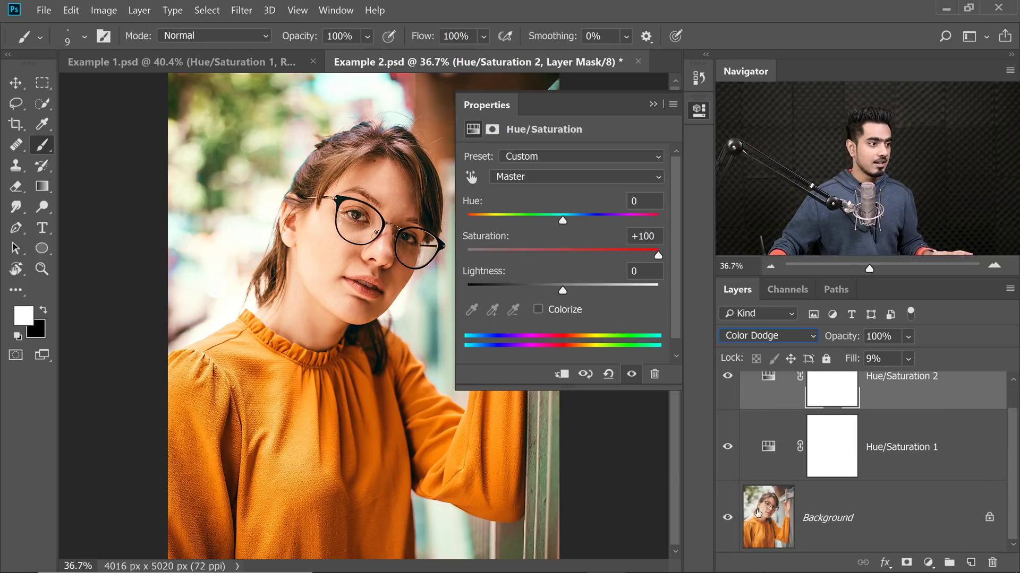